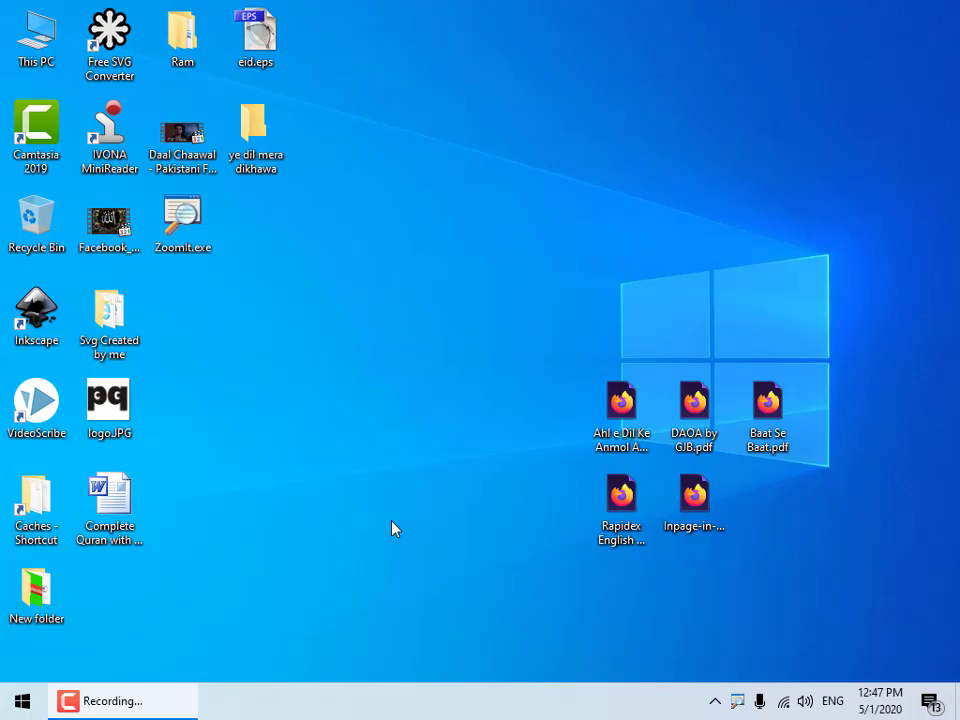
- Launch Notepad from the Windows Accessories group
left_click(6, 708)
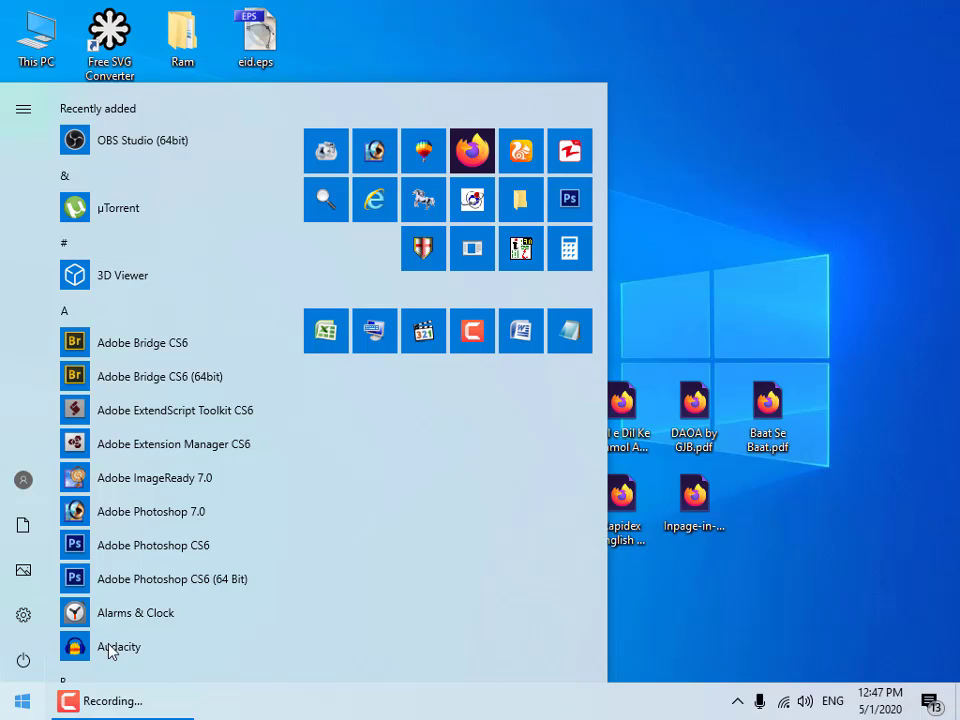
left_click_drag(298, 158, 327, 432)
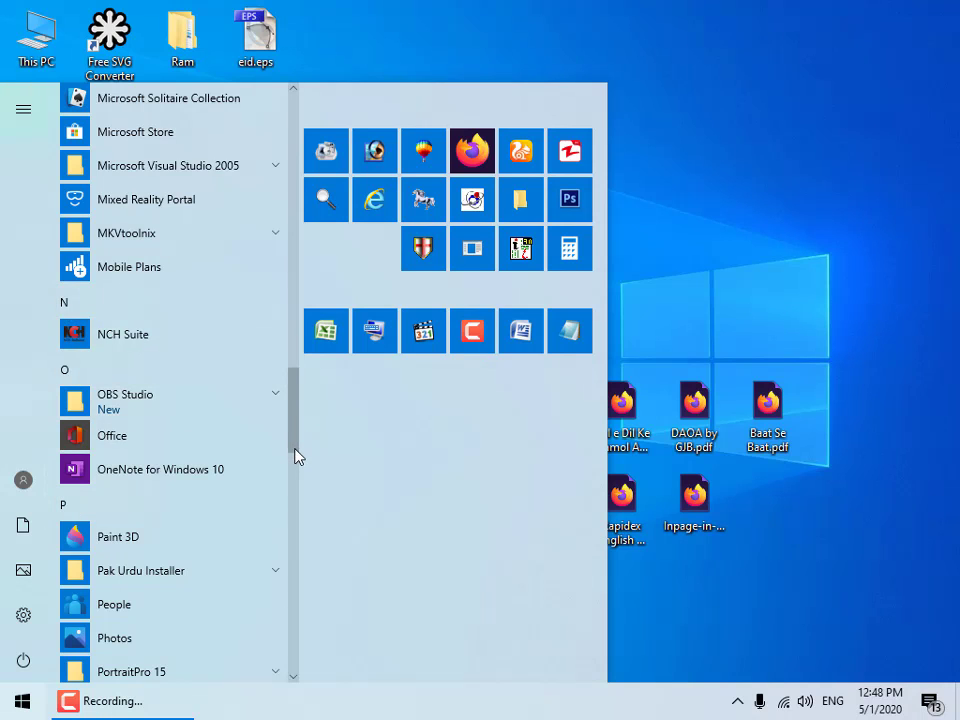
left_click_drag(294, 441, 285, 604)
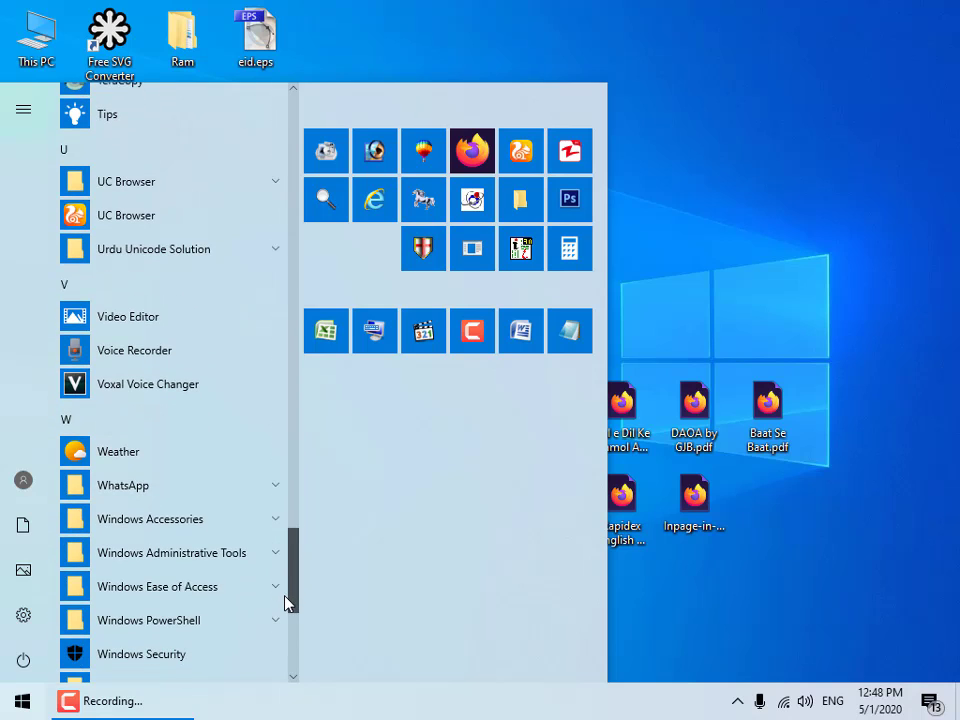
left_click(181, 524)
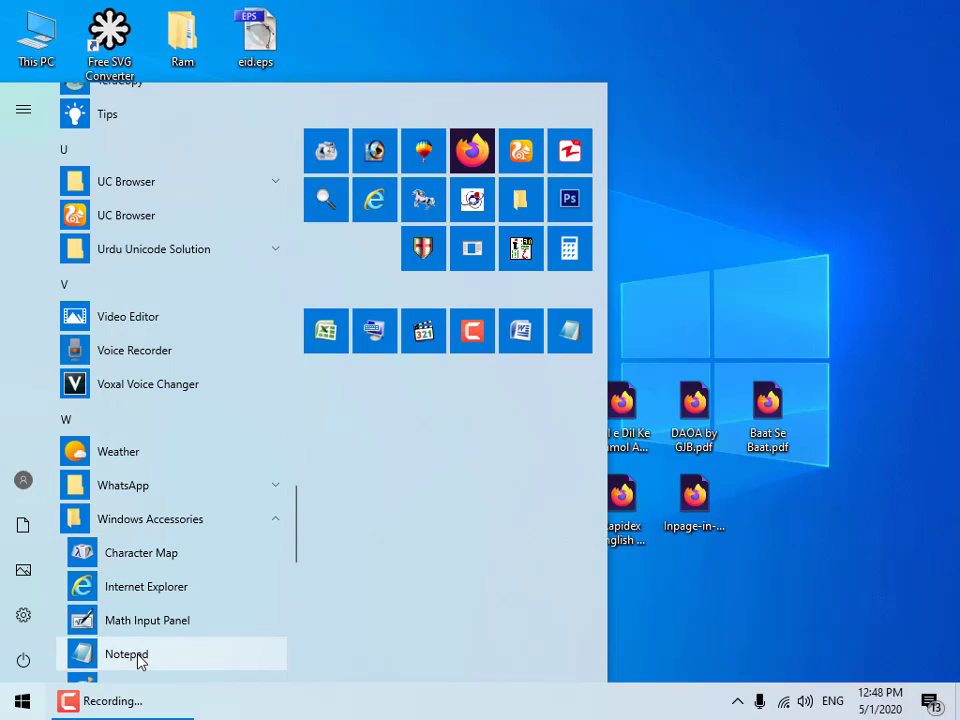
left_click(140, 656)
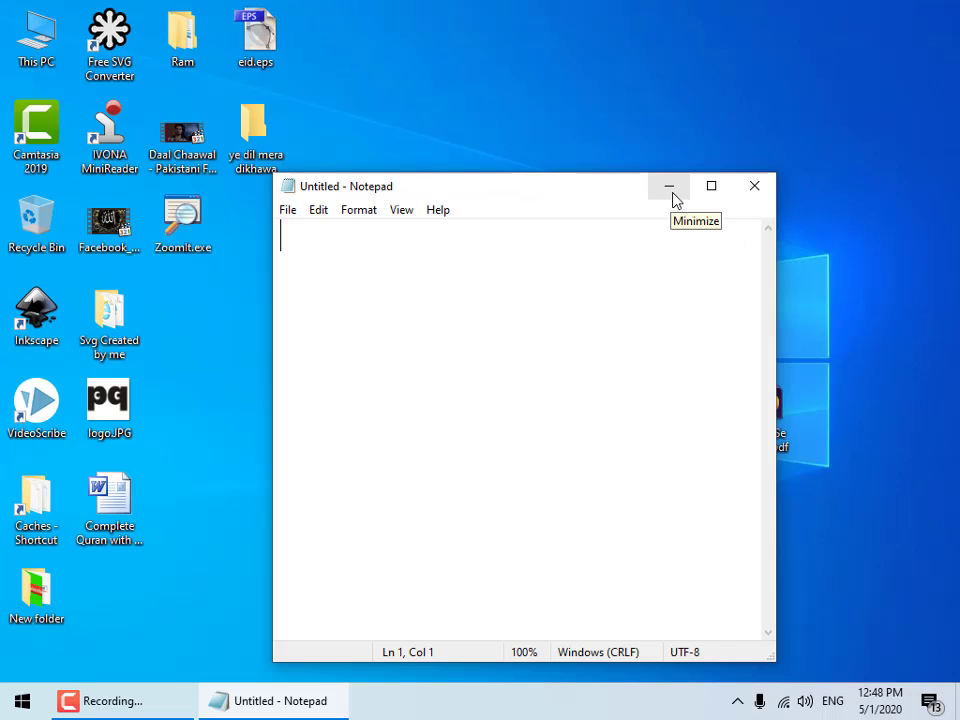
- Minimize and bring back the empty Notepad window, and maximize it before restoring its smaller size
left_click(669, 186)
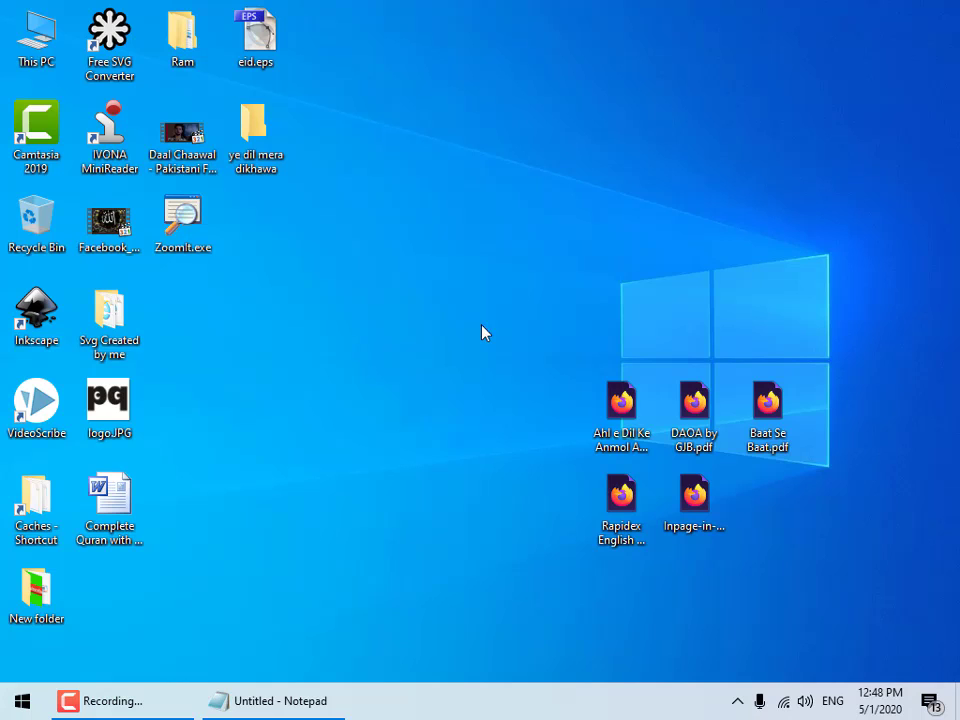
left_click(298, 708)
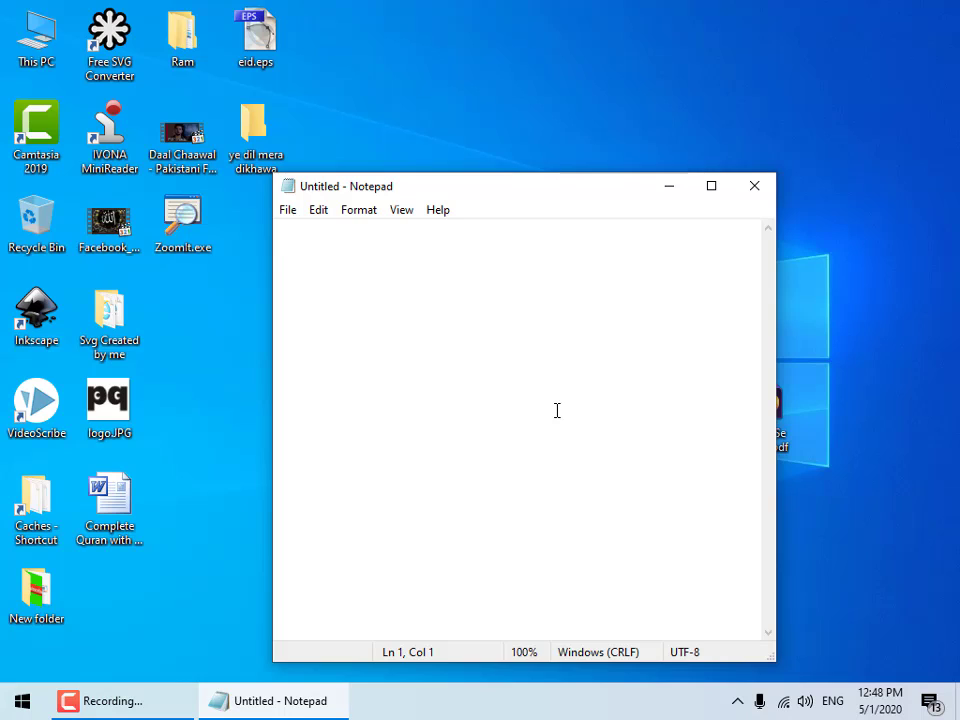
left_click(711, 186)
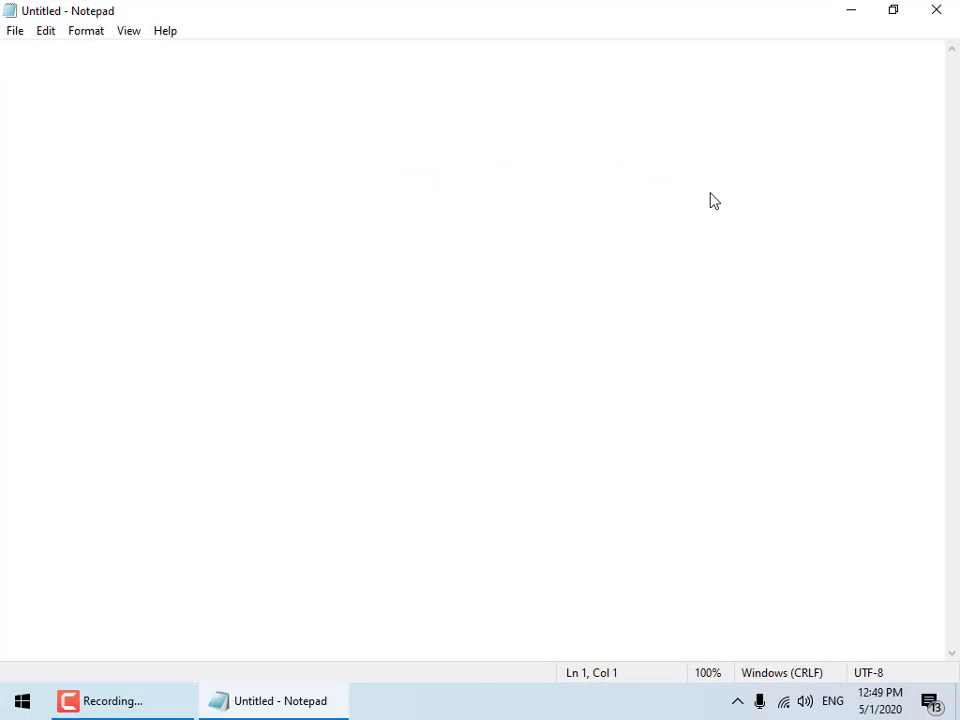
left_click(890, 18)
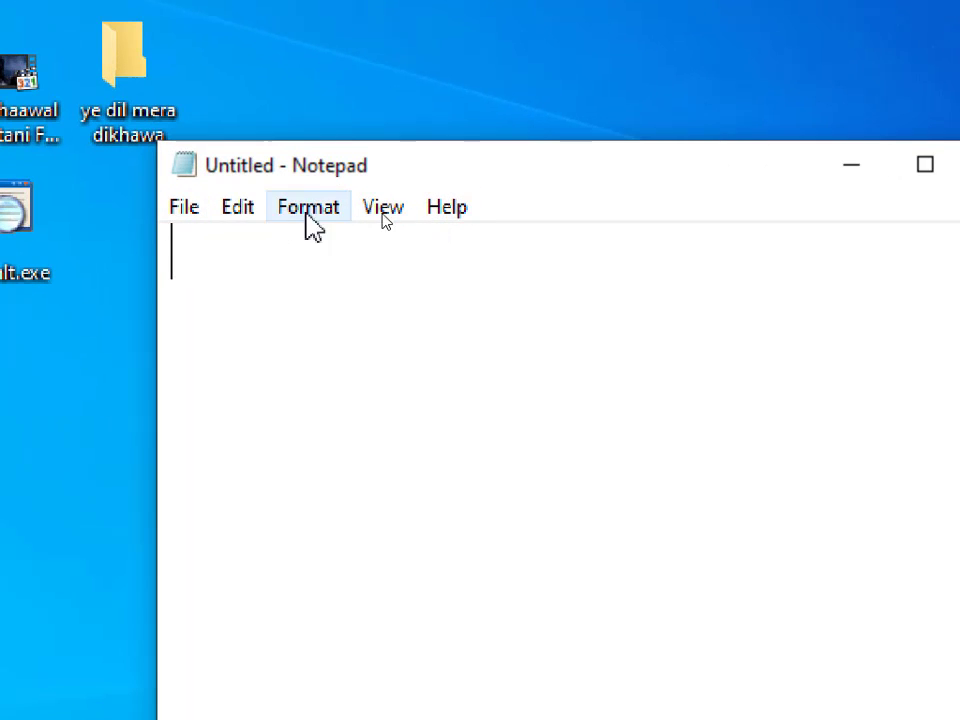
left_click(240, 214)
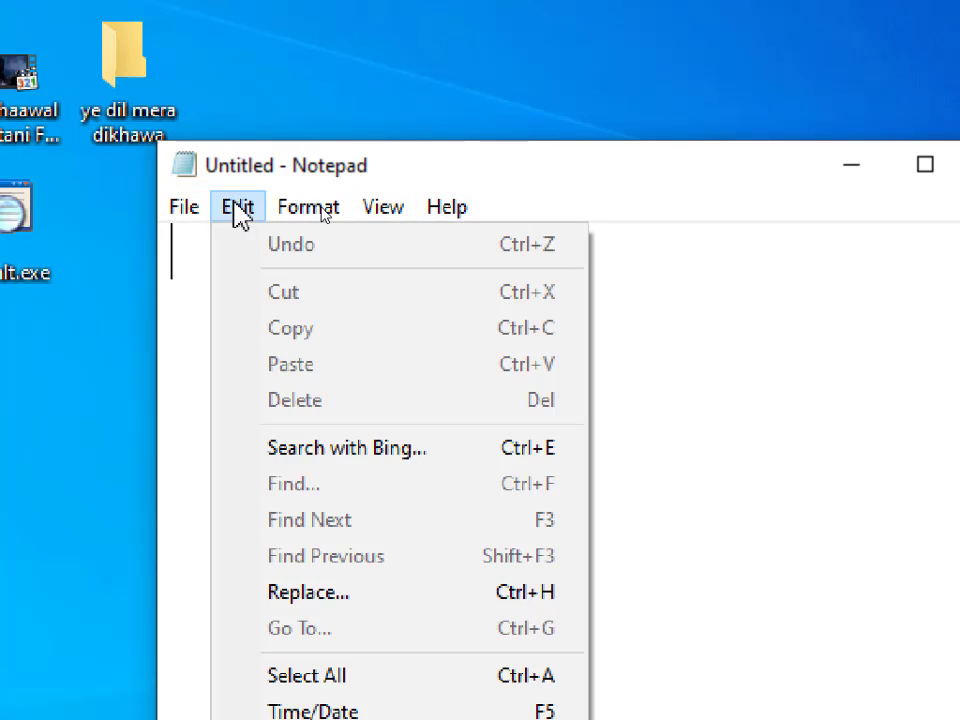
mouse_move(274, 215)
left_click(555, 216)
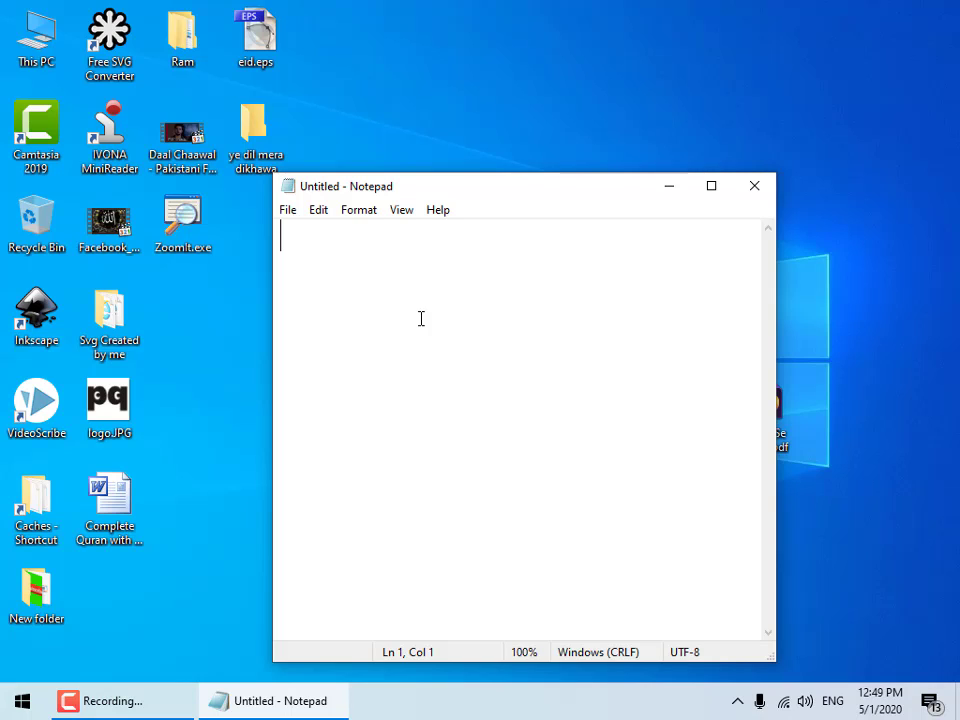
- Write the sentence "I love Pakistan." in the blank document, correcting the country name to a capital P
type("I love pa")
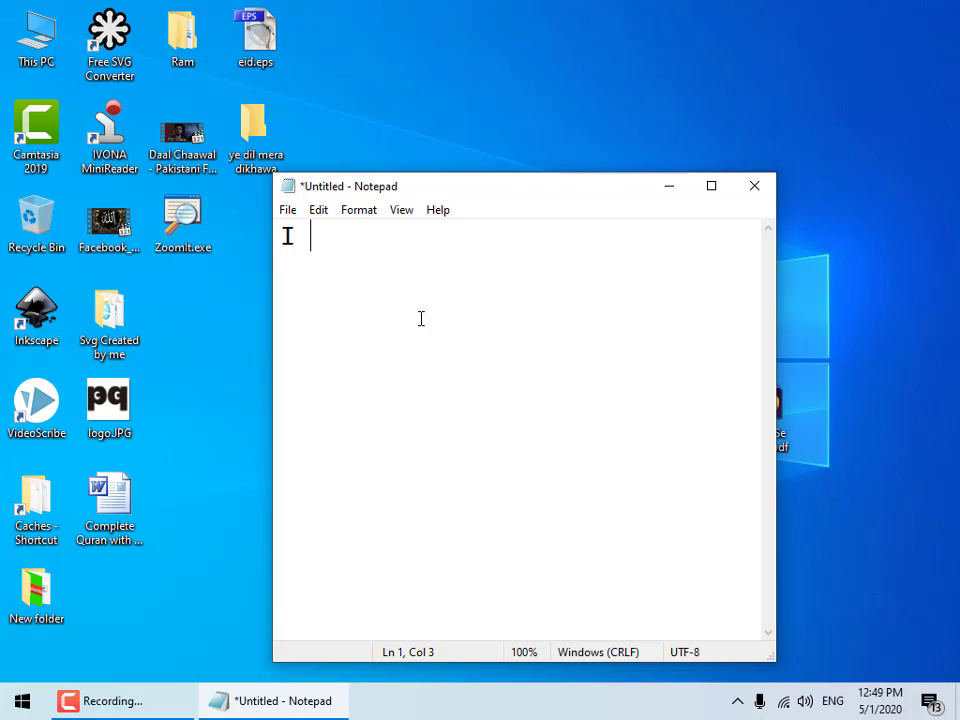
key("BackSpace")
key("BackSpace")
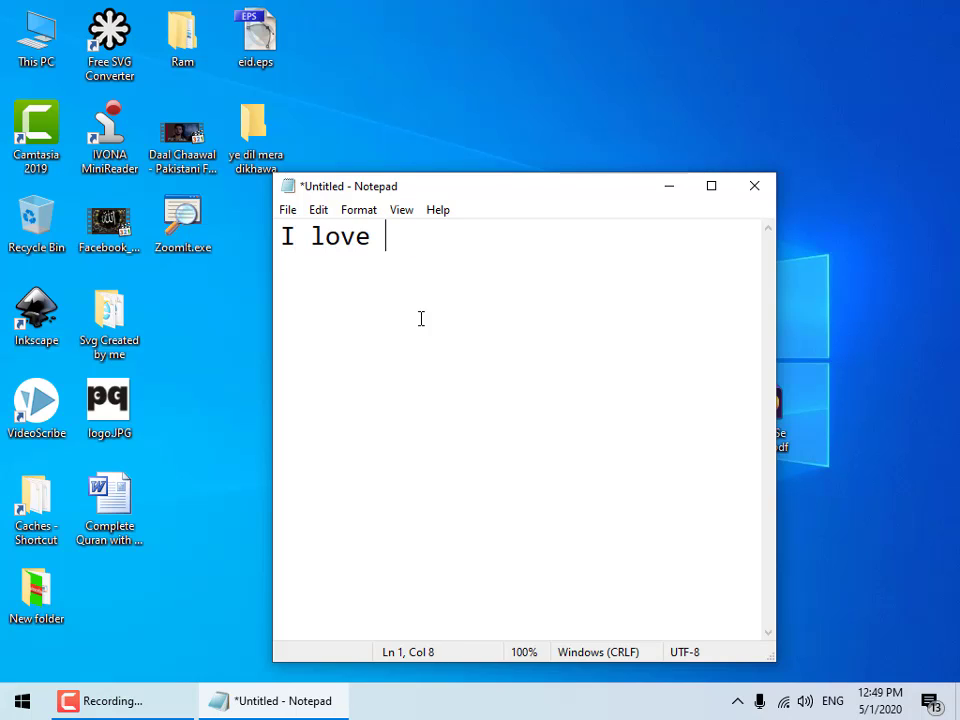
type("Pakistan.")
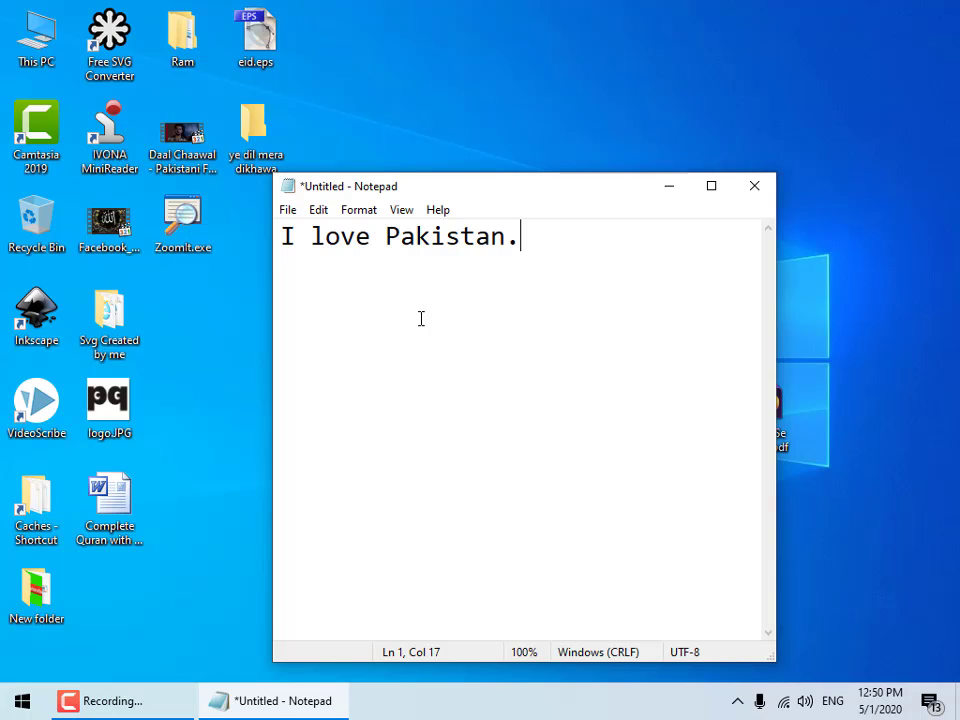
- Add three blank lines below the sentence and move the text cursor up and down between the lines
key("Return")
key("Return")
key("Return")
key("Up")
key("Up")
key("Up")
key("Down")
key("Down")
key("Down")
key("Up")
key("Up")
key("Up")
- Move the text cursor right and left along the first line to place it after "love"
key("Right")
key("Right")
key("Right")
key("Right")
key("Right")
key("Right")
key("Right")
key("Left")
key("Left")
key("Left")
key("Left")
key("Left")
key("Right")
key("Right")
key("Right")
key("Right")
- Erase the whole sentence character by character, removing text both after and before the cursor
key("Delete")
key("Delete")
key("Delete")
key("Delete")
key("Delete")
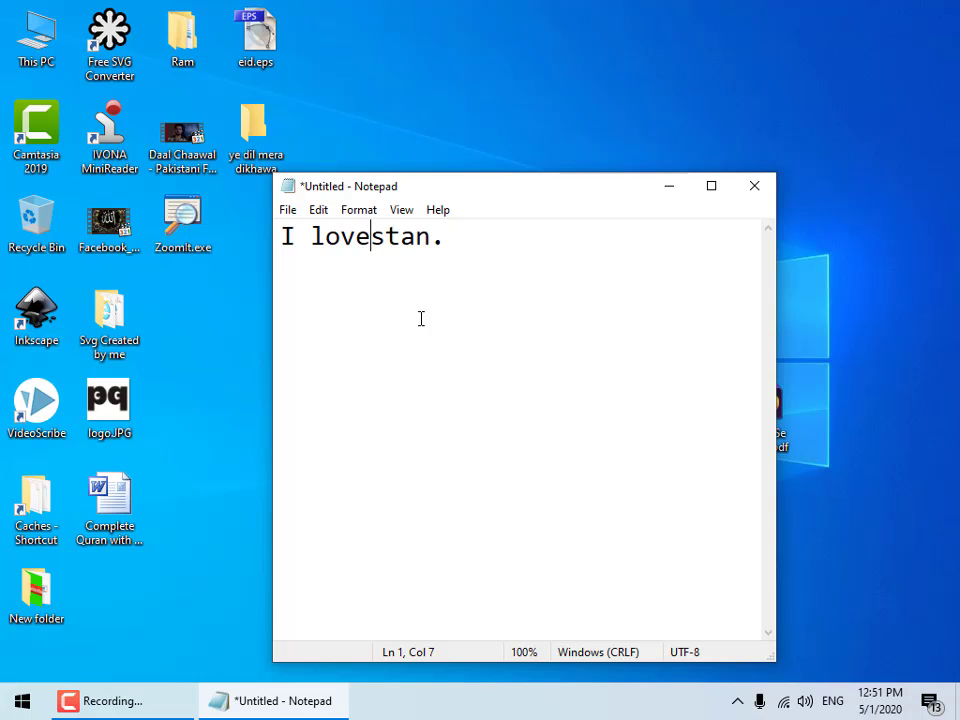
key("BackSpace")
key("BackSpace")
key("BackSpace")
key("BackSpace")
key("BackSpace")
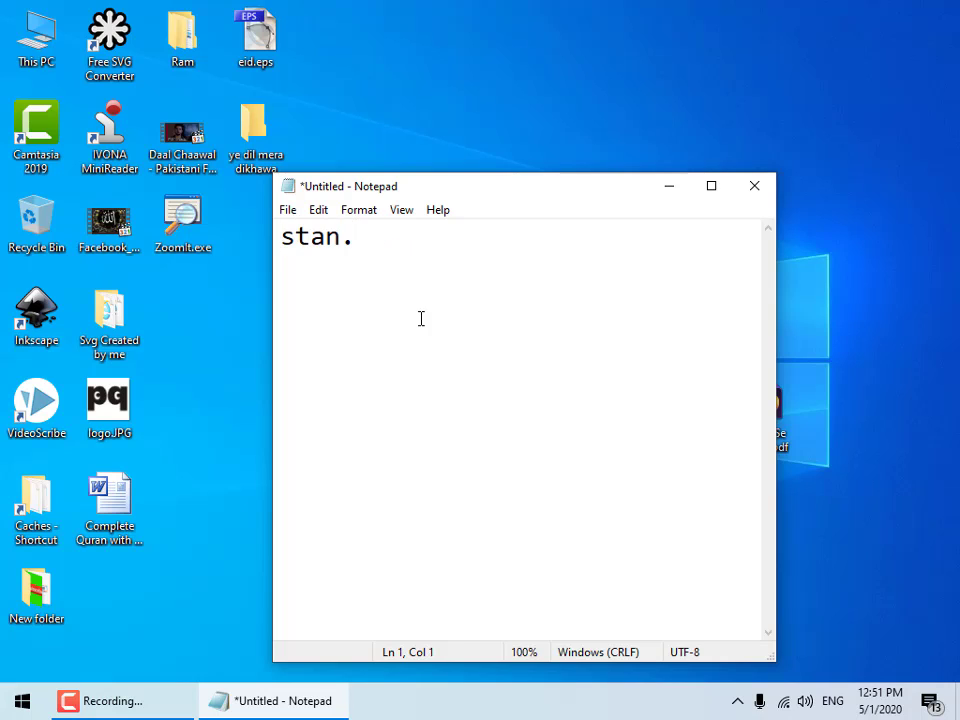
key("Delete")
key("Delete")
key("Delete")
key("Delete")
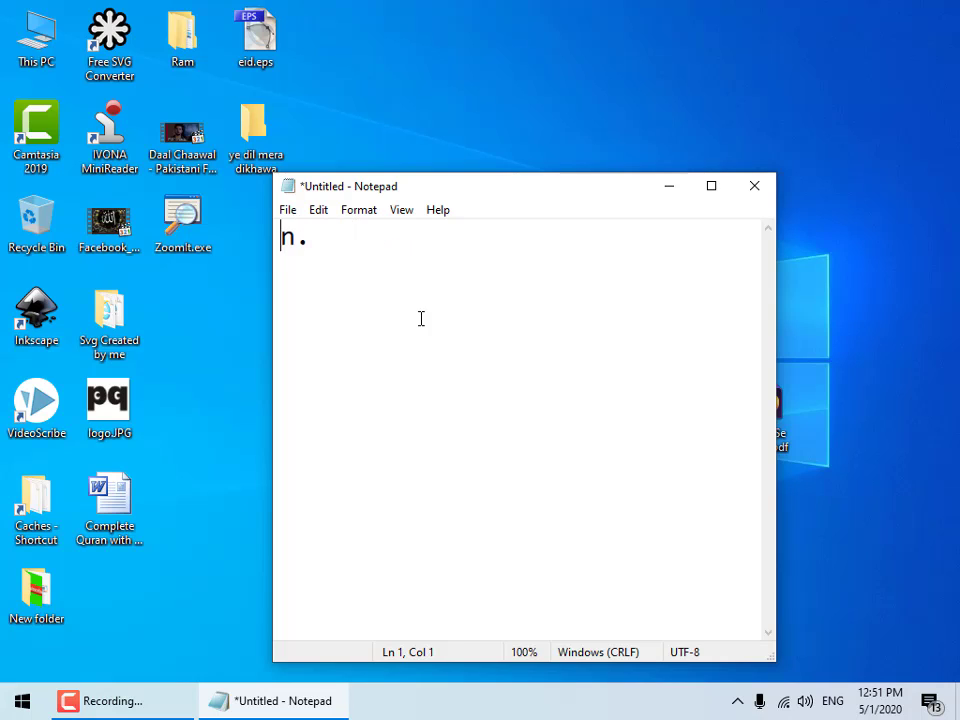
key("Delete")
- Write the sentence "I love Pakistan." again on the emptied first line
type("I love Pakistan")
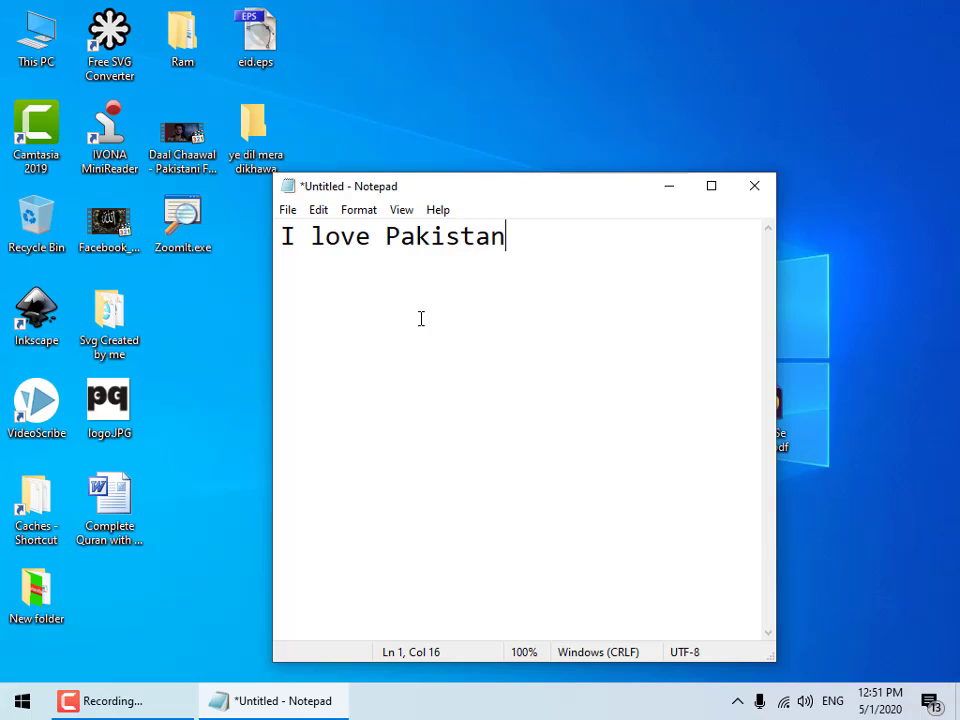
type(".")
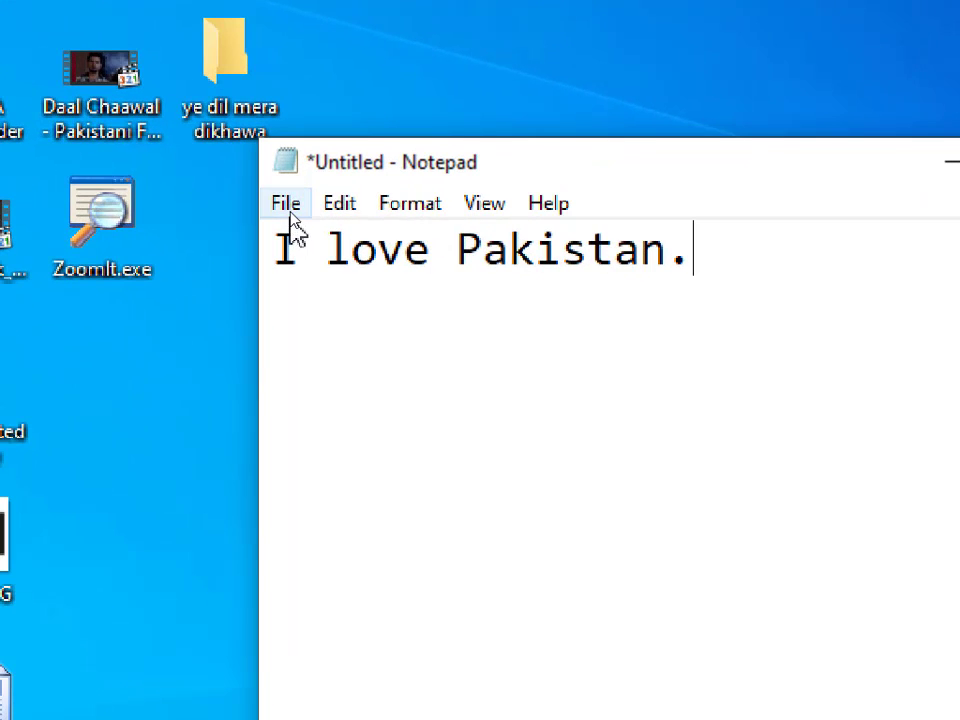
- Start saving the document and choose the South (G:) drive as the location
left_click(288, 211)
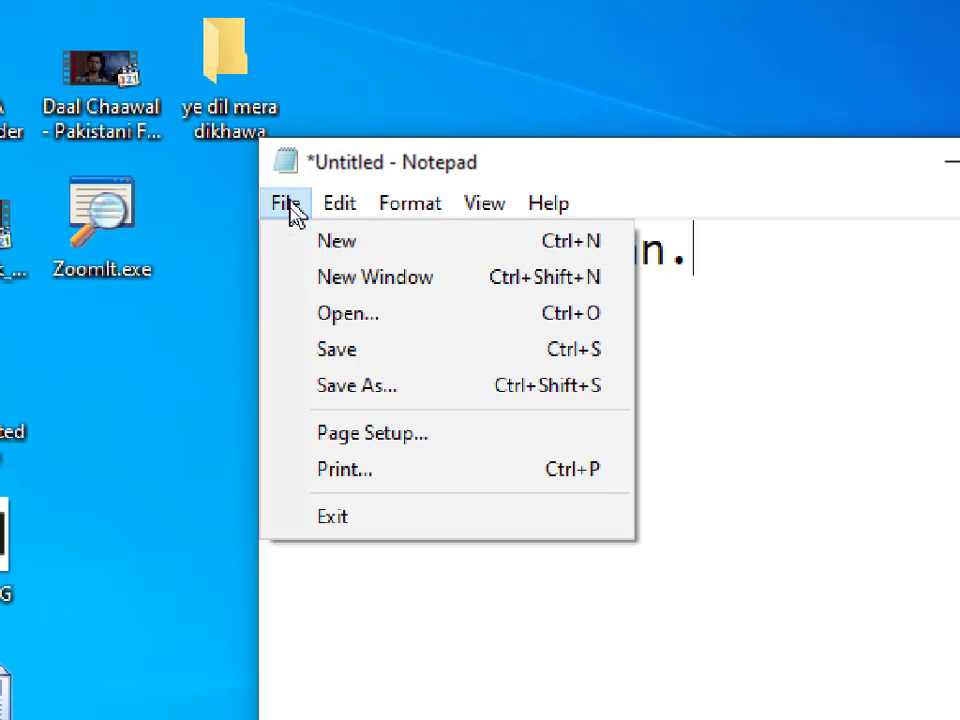
left_click(391, 359)
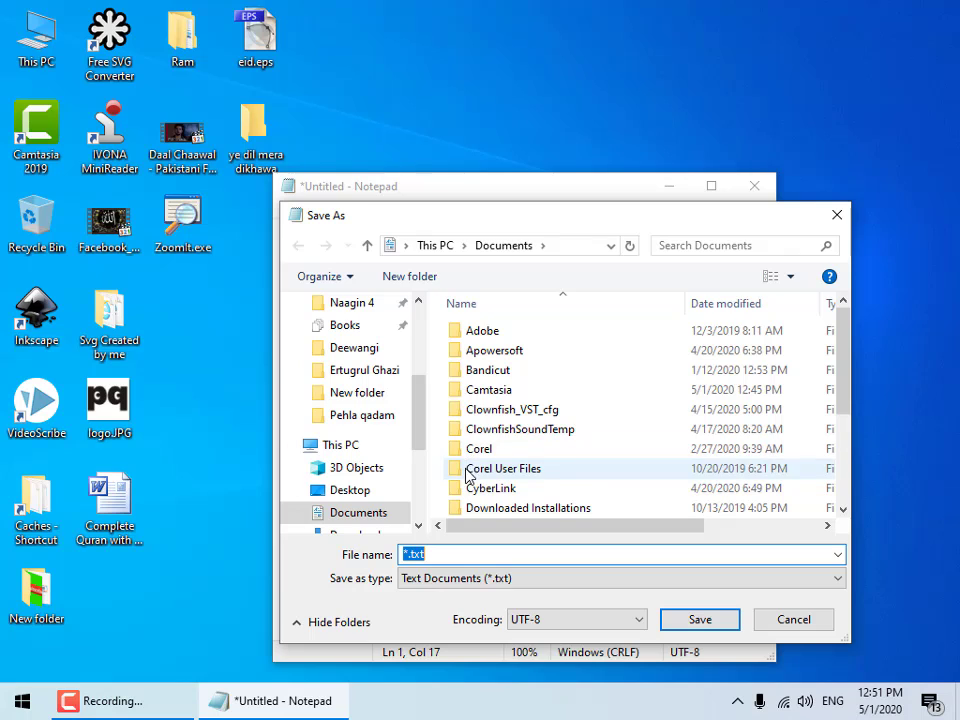
scroll(419, 499, "down", 3)
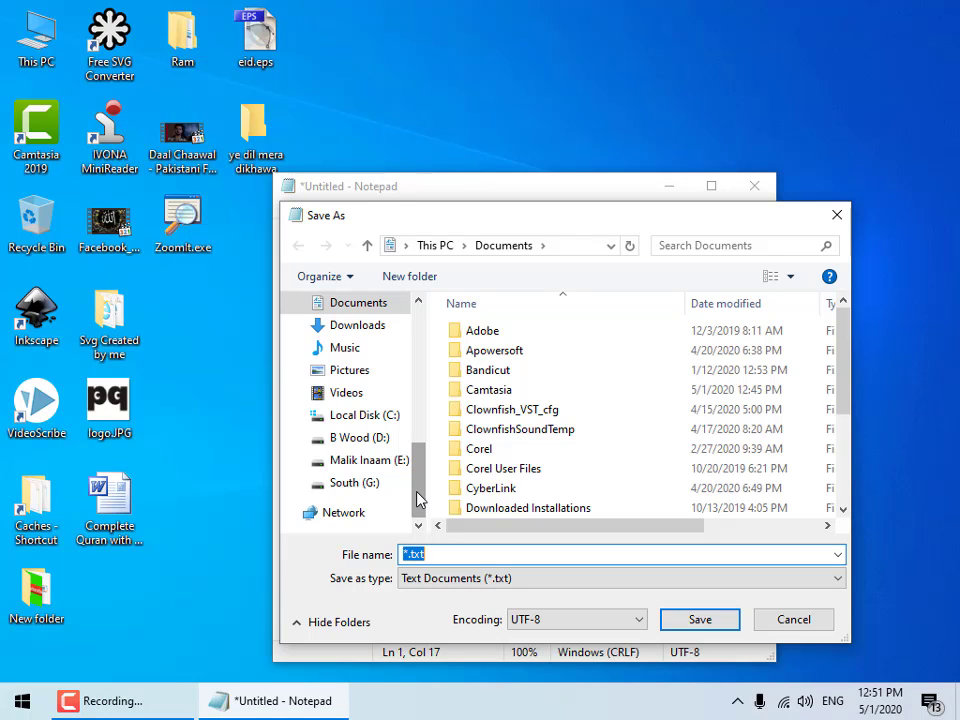
left_click(367, 487)
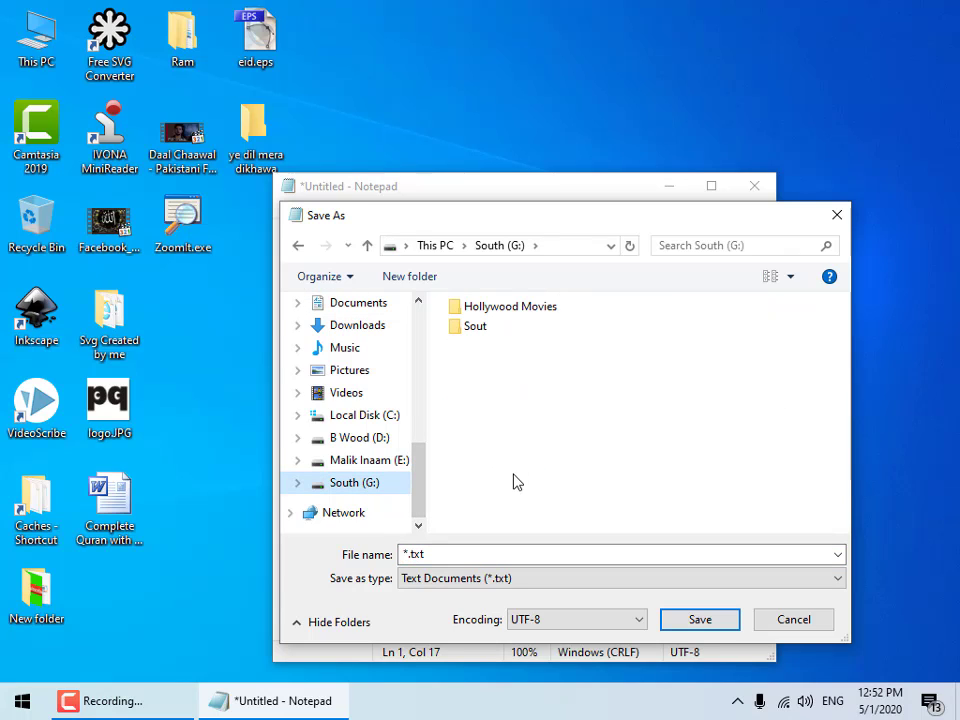
- Create a folder named Documents on the South (G:) drive and open it as the save location
right_click(497, 420)
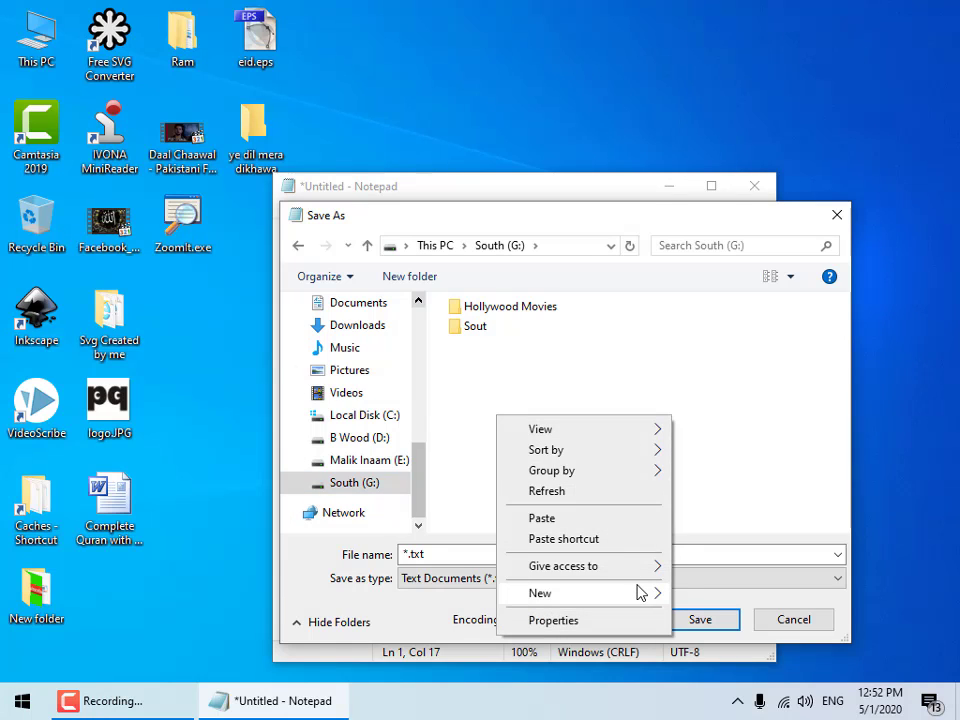
mouse_move(641, 593)
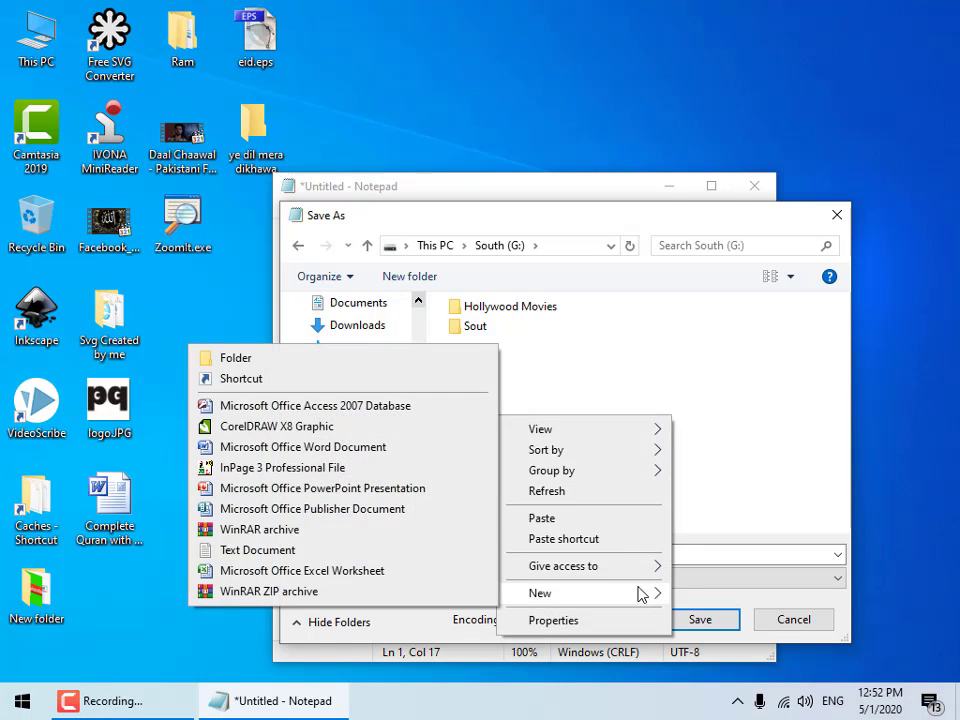
left_click(377, 360)
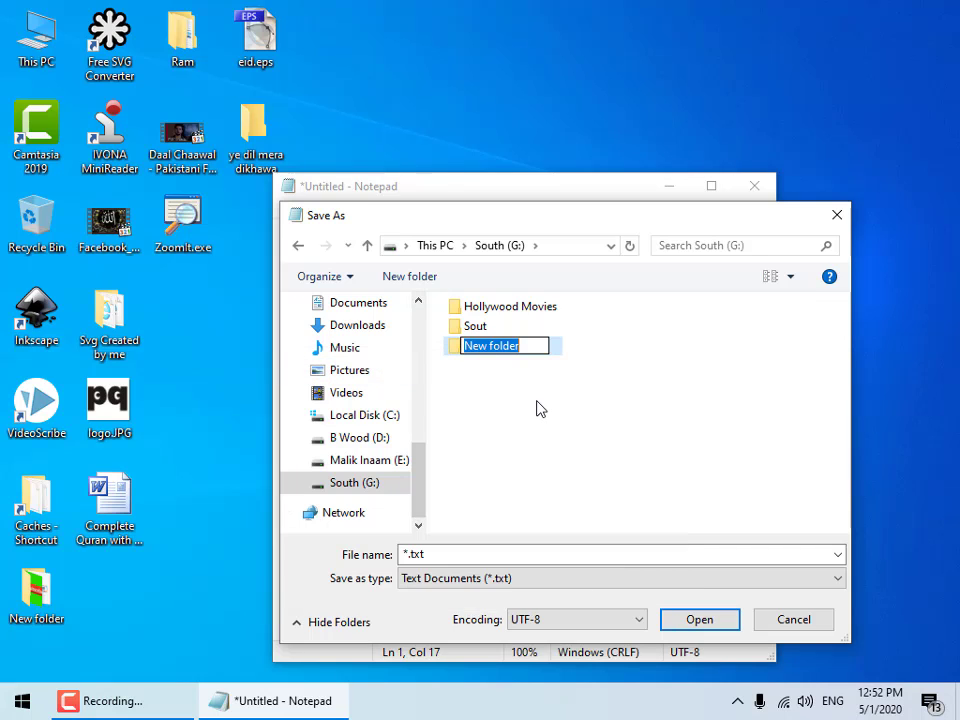
type("Do")
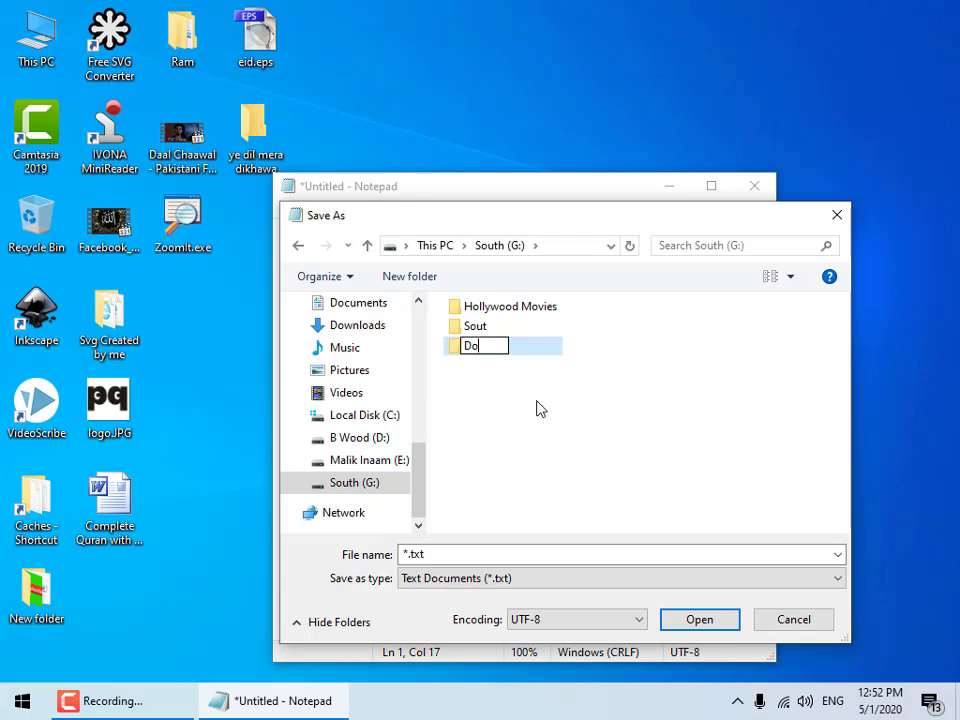
type("cuments")
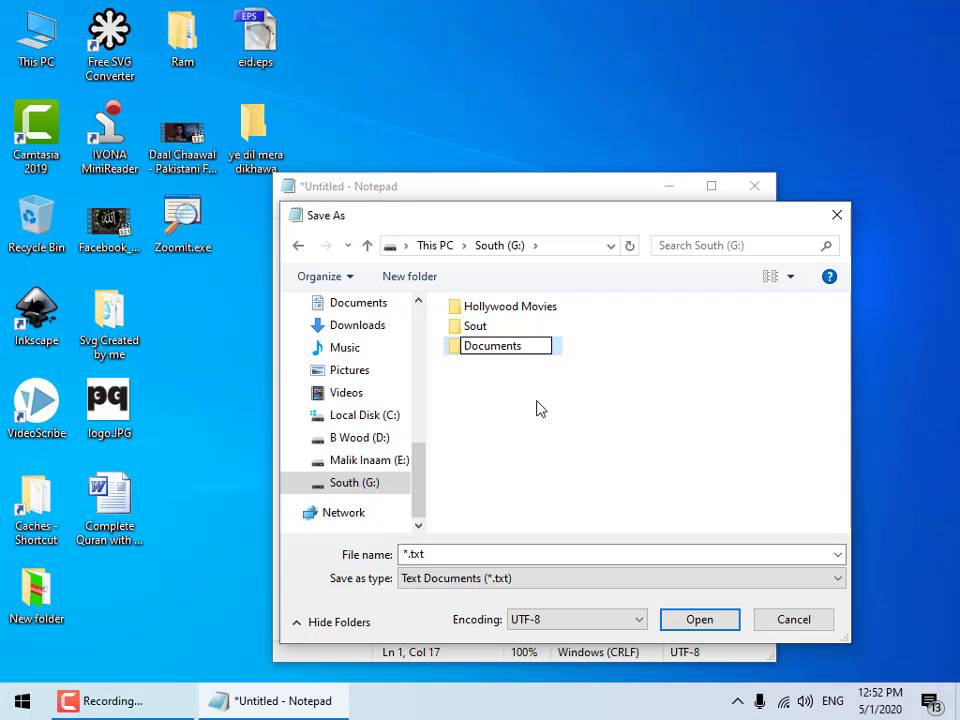
key("Return")
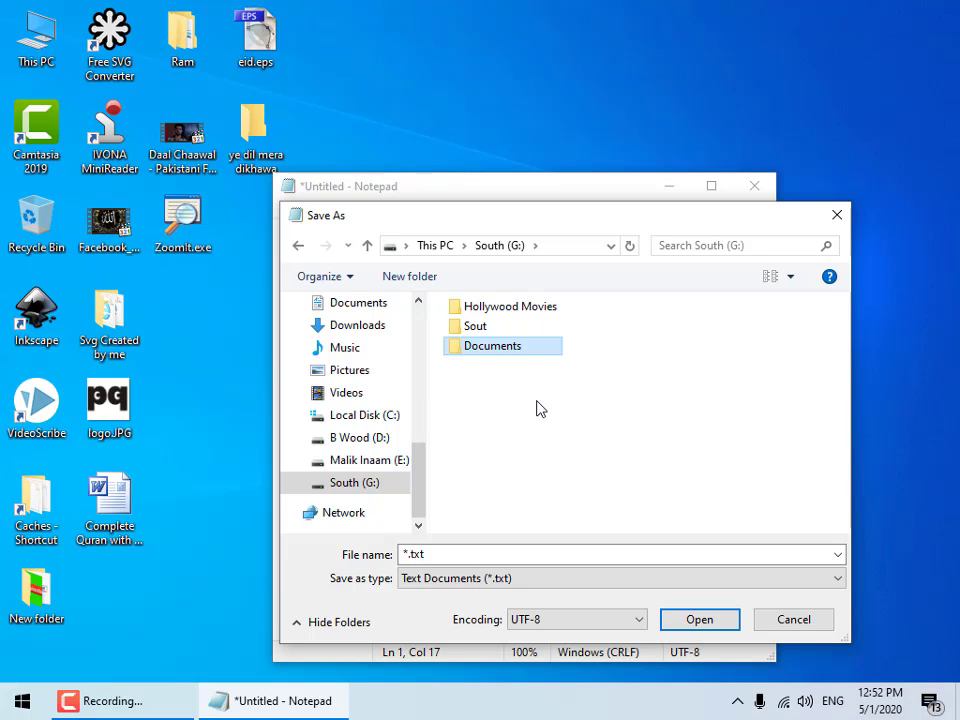
key("Return")
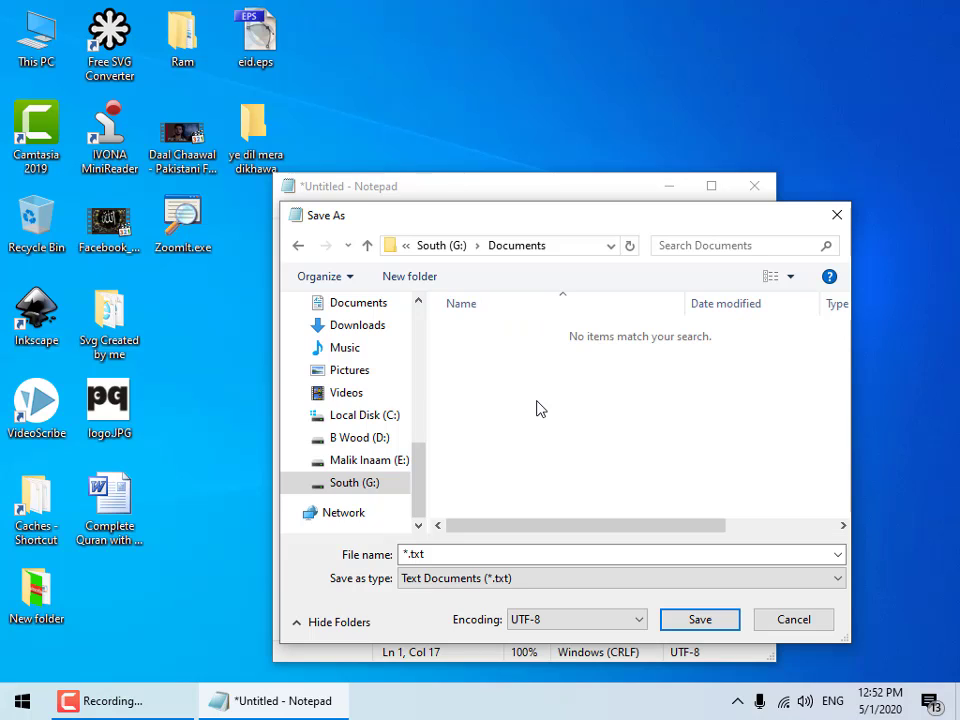
- Name the file ilovepakistan and save it as a text document in the new Documents folder
left_click(429, 554)
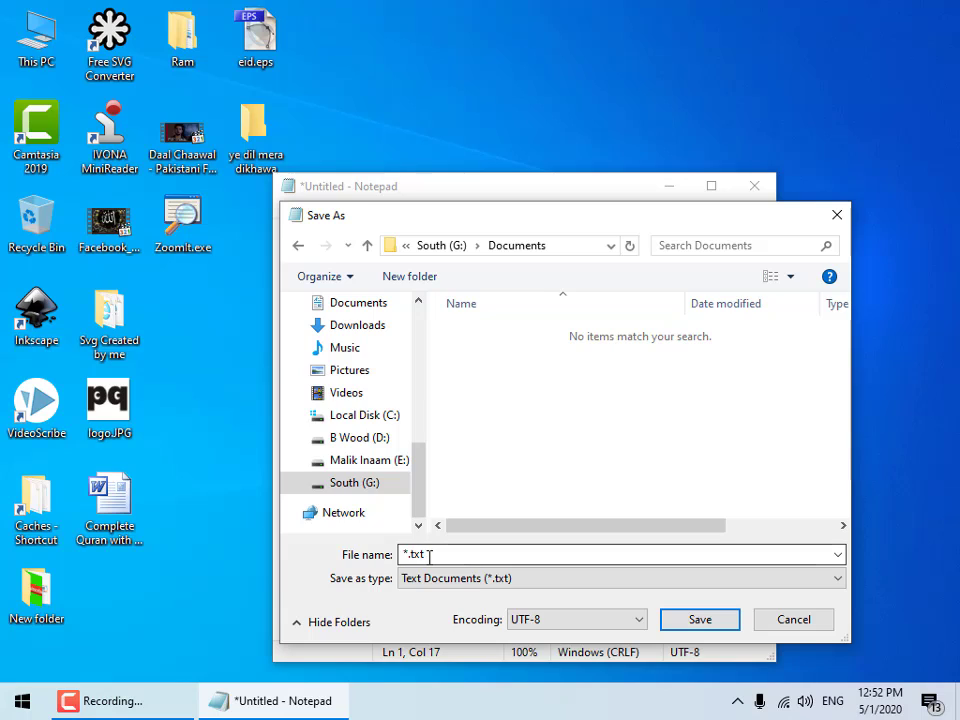
double_click(429, 554)
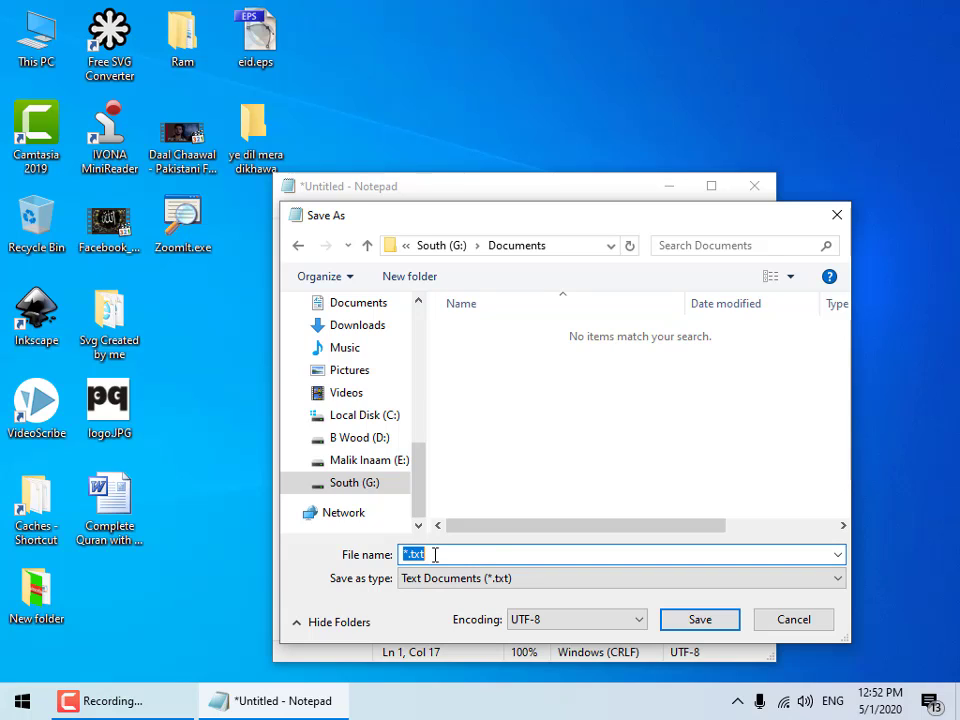
type("ilovepakistan")
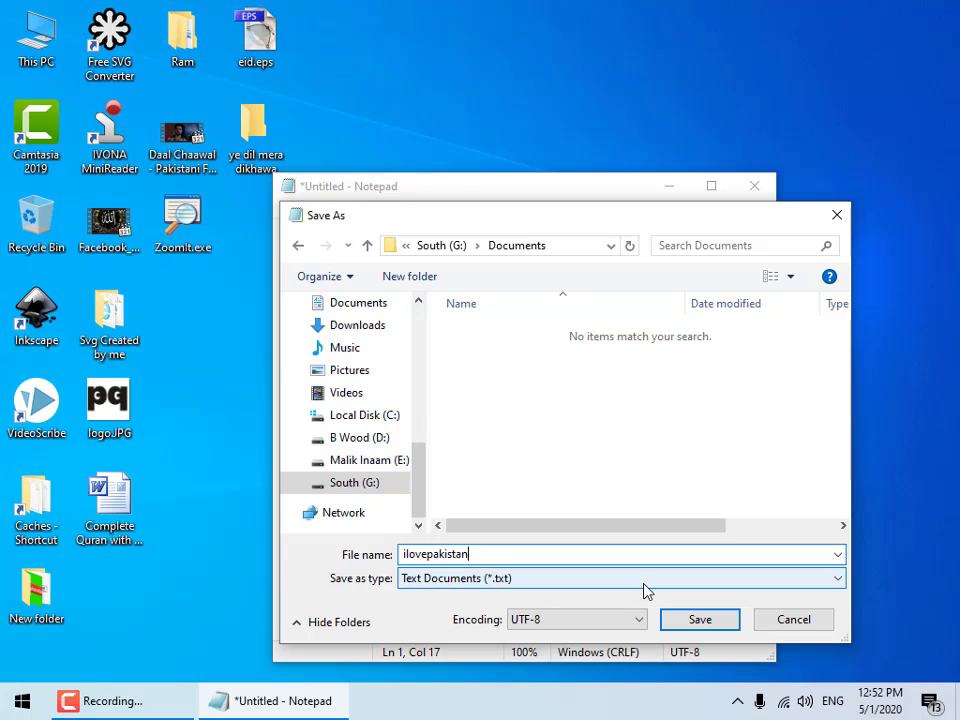
left_click(680, 623)
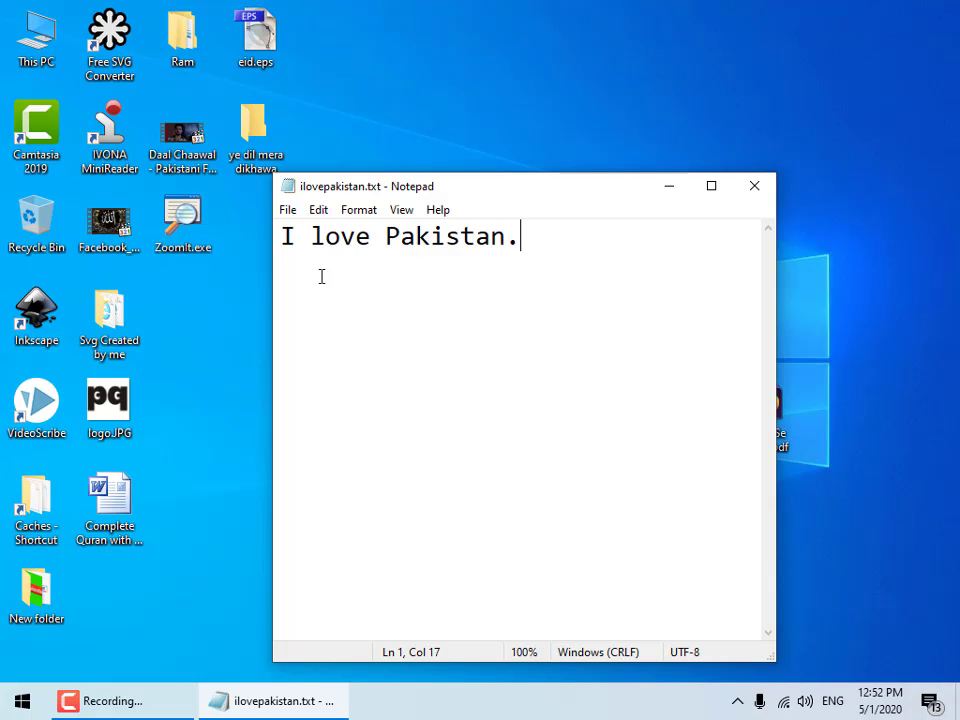
- Open the saved text document ilovepakistan.txt from the Documents folder on the South (G:) drive
left_click(289, 214)
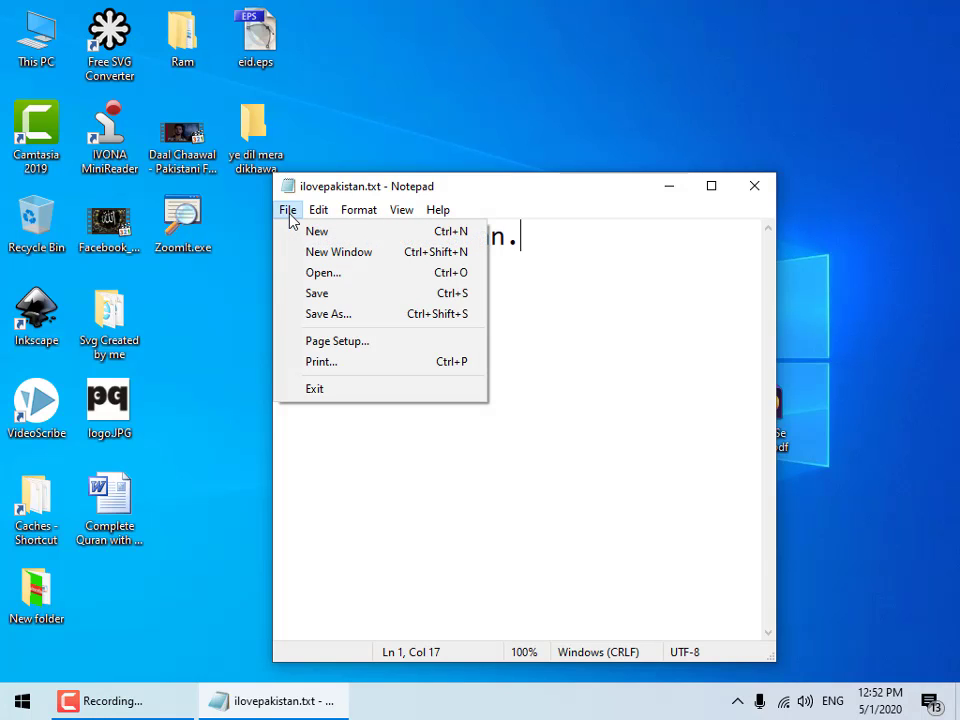
left_click(340, 280)
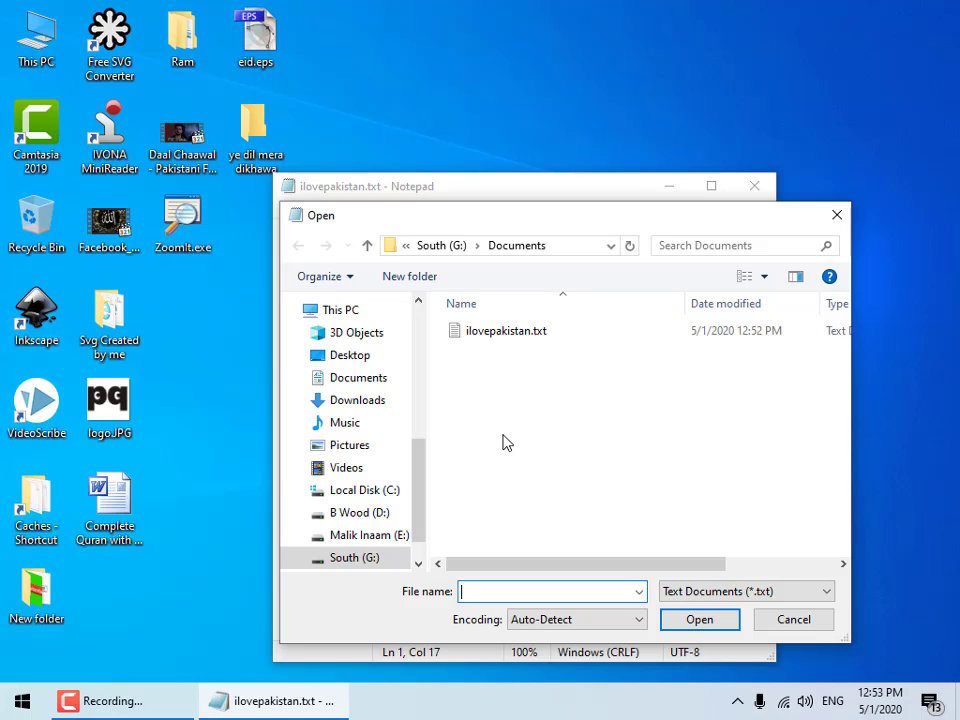
left_click(489, 333)
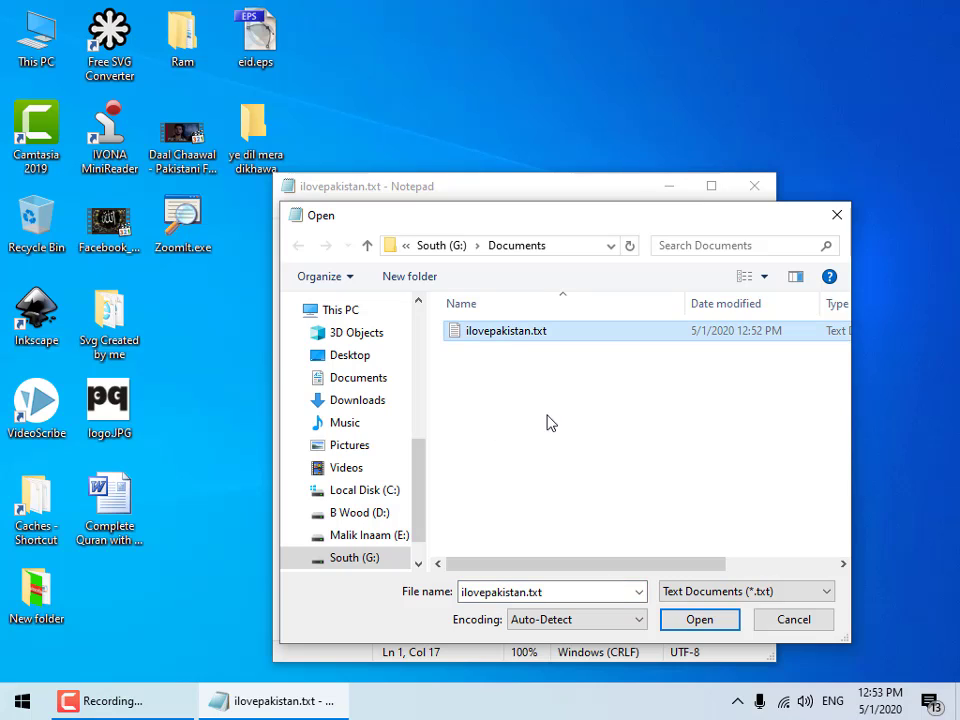
left_click(681, 624)
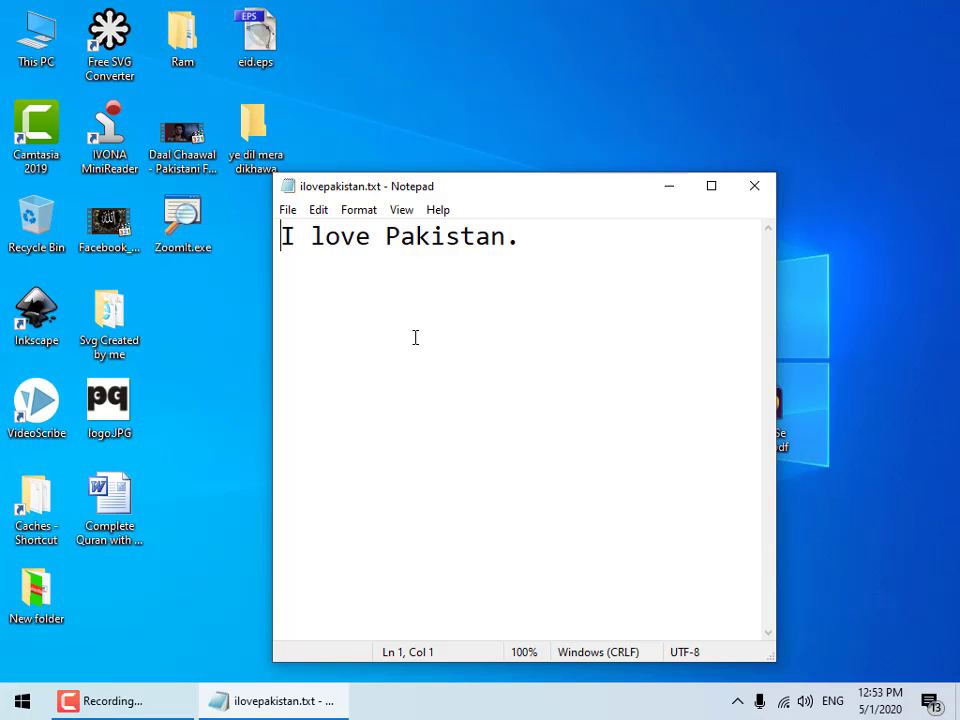
- Write the sentence "Allama Iqbal is our National Poet." on a new line below "I love Pakistan."
left_click(552, 334)
type("Allama ")
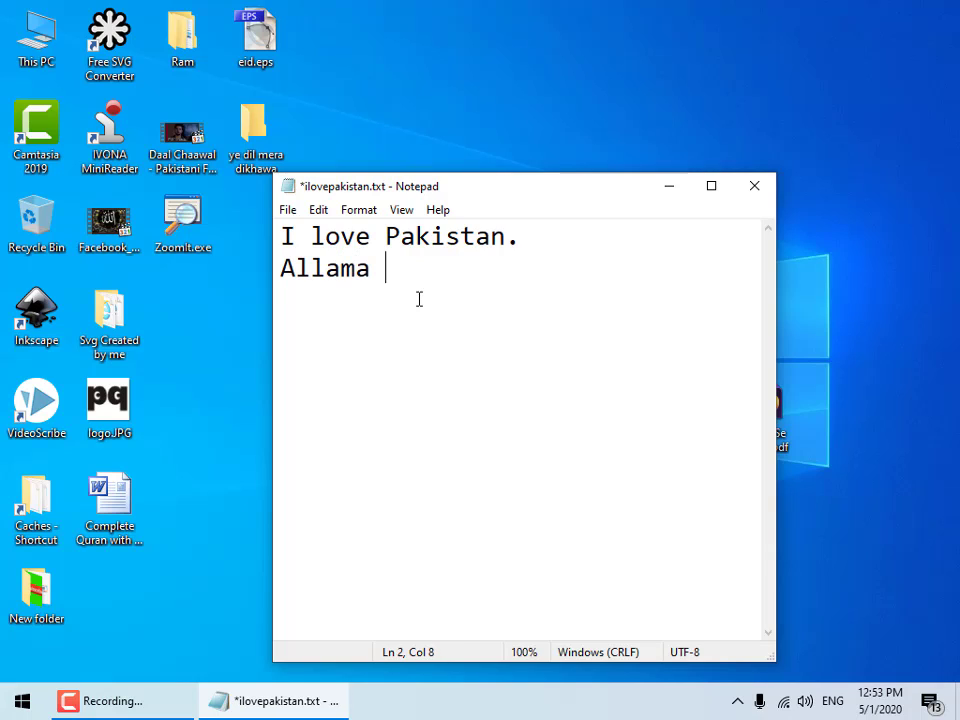
type("Iqbal ")
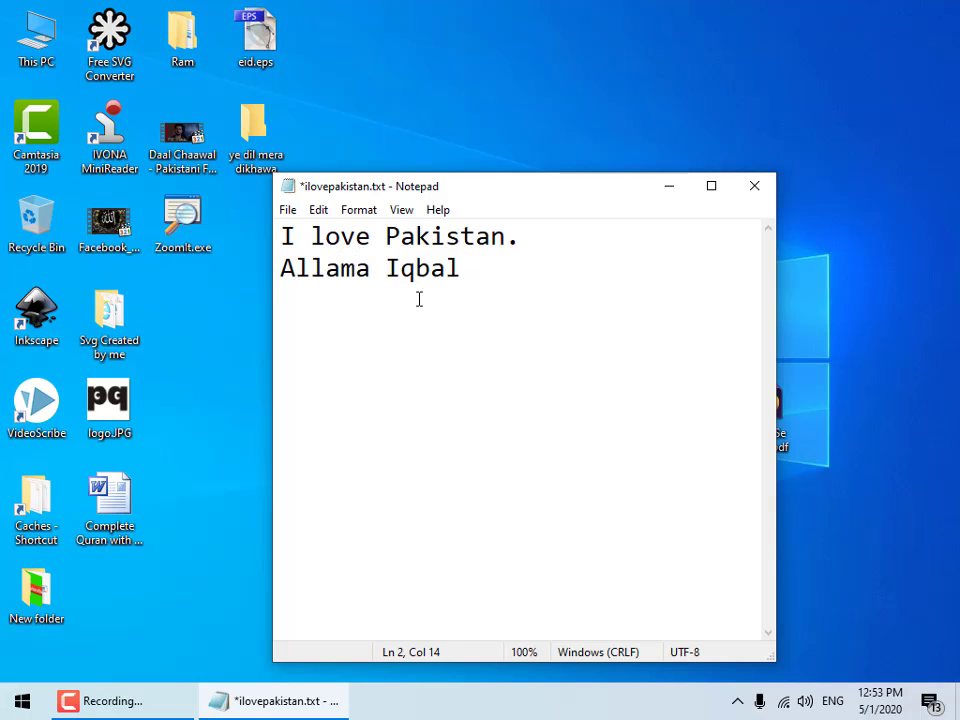
type("is our ")
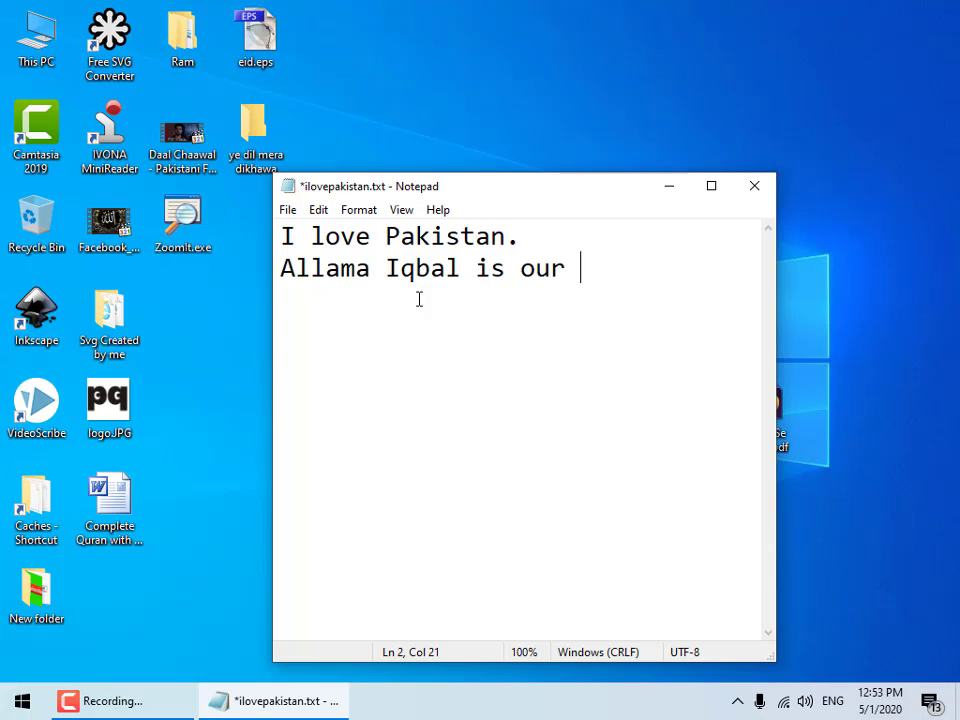
type("National ")
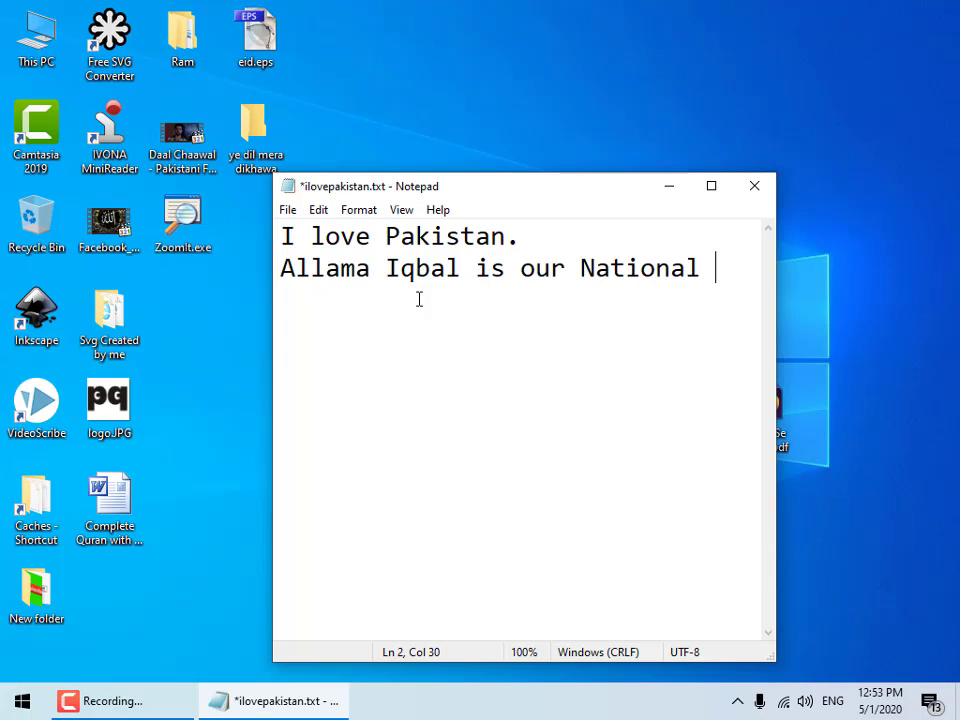
type("Poet.")
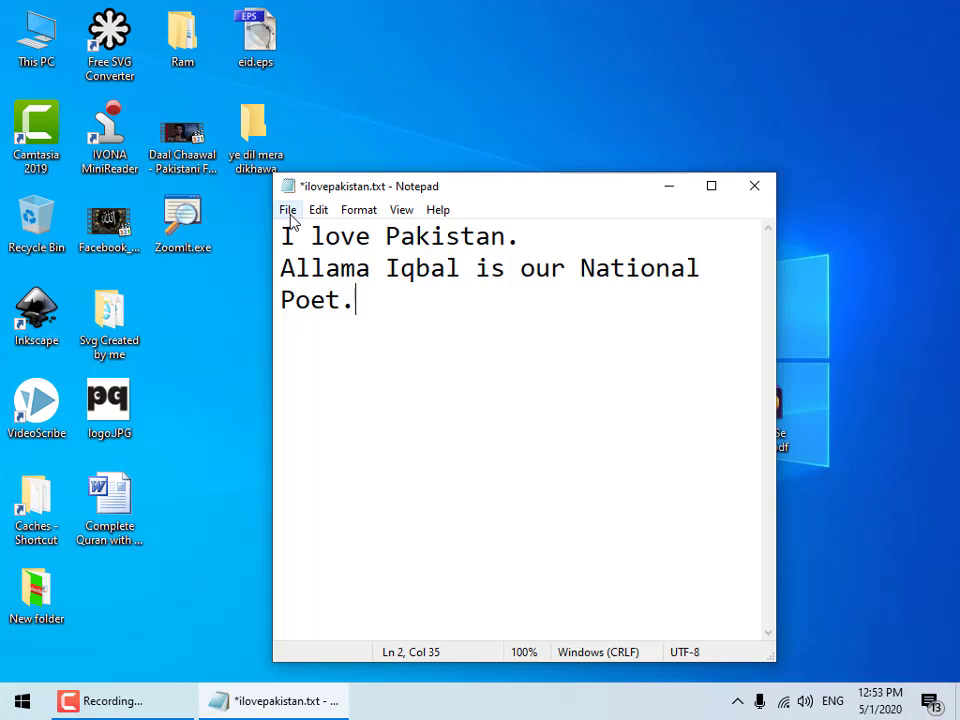
- Save the changes to ilovepakistan.txt under its existing name and close the document window
left_click(289, 212)
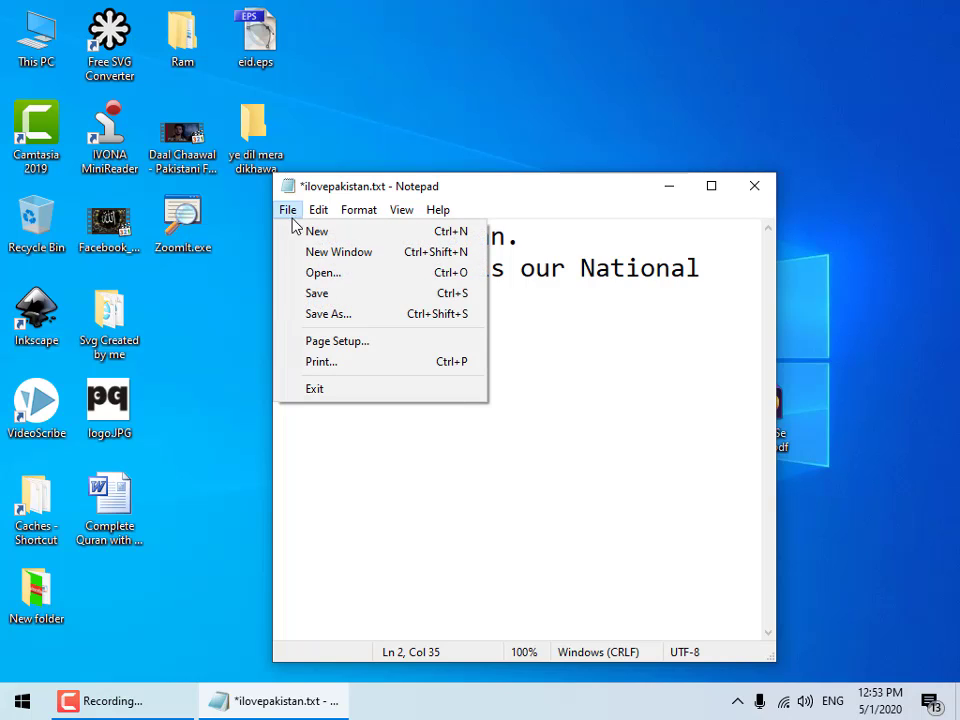
left_click(336, 294)
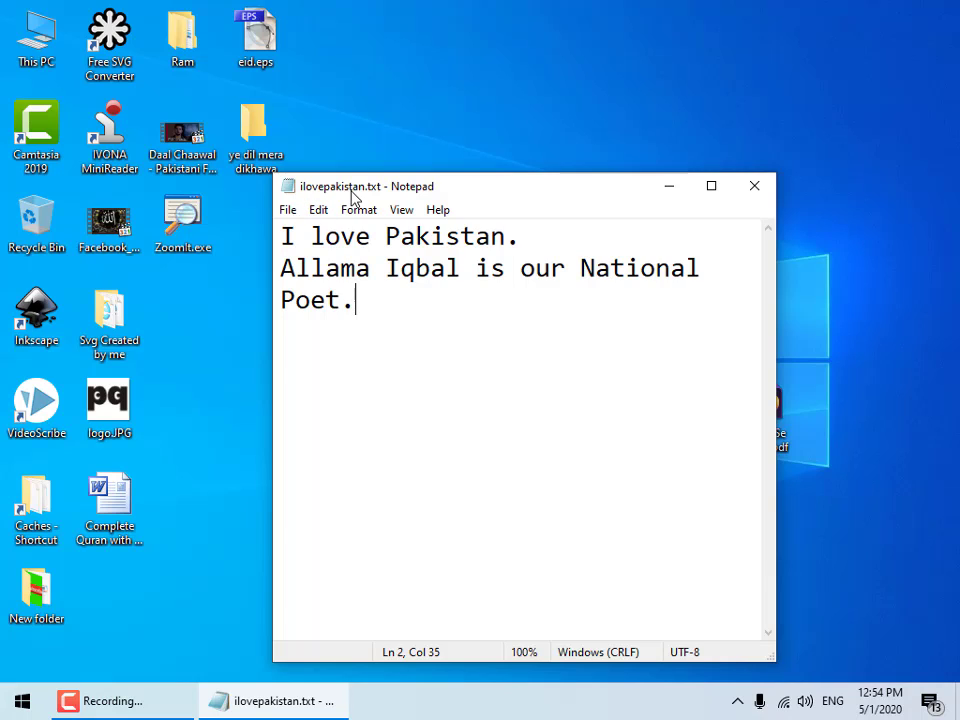
left_click(290, 211)
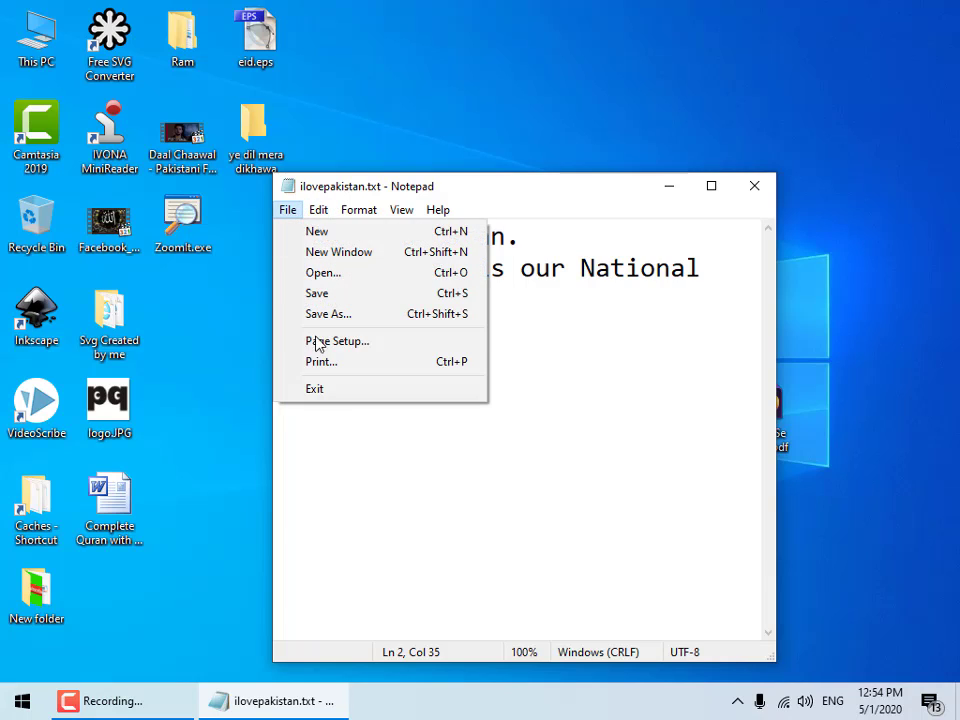
left_click(373, 446)
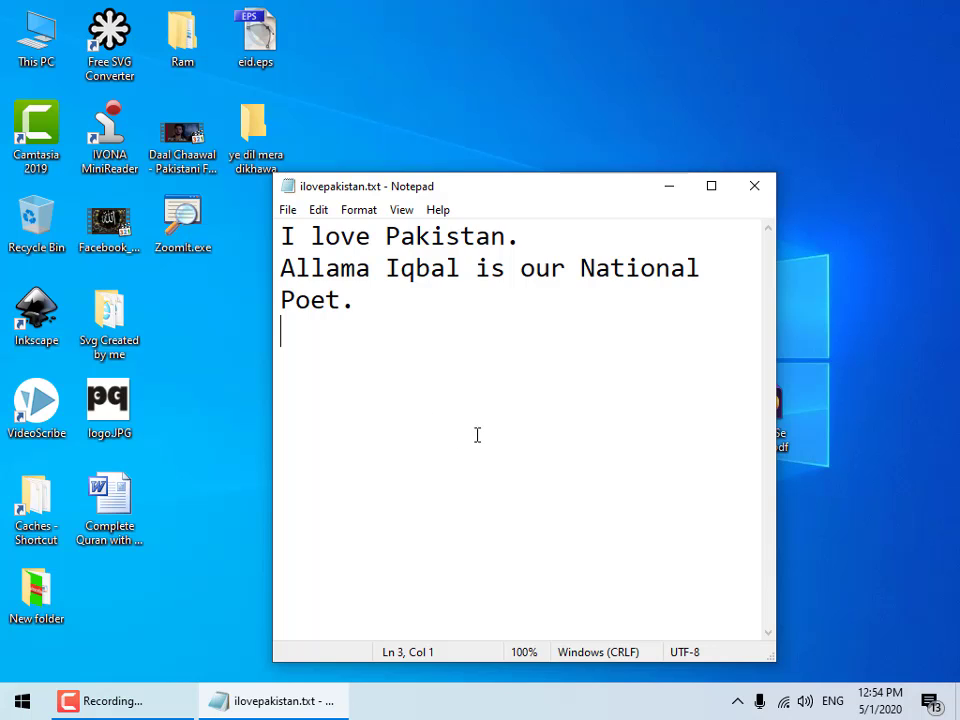
left_click(742, 199)
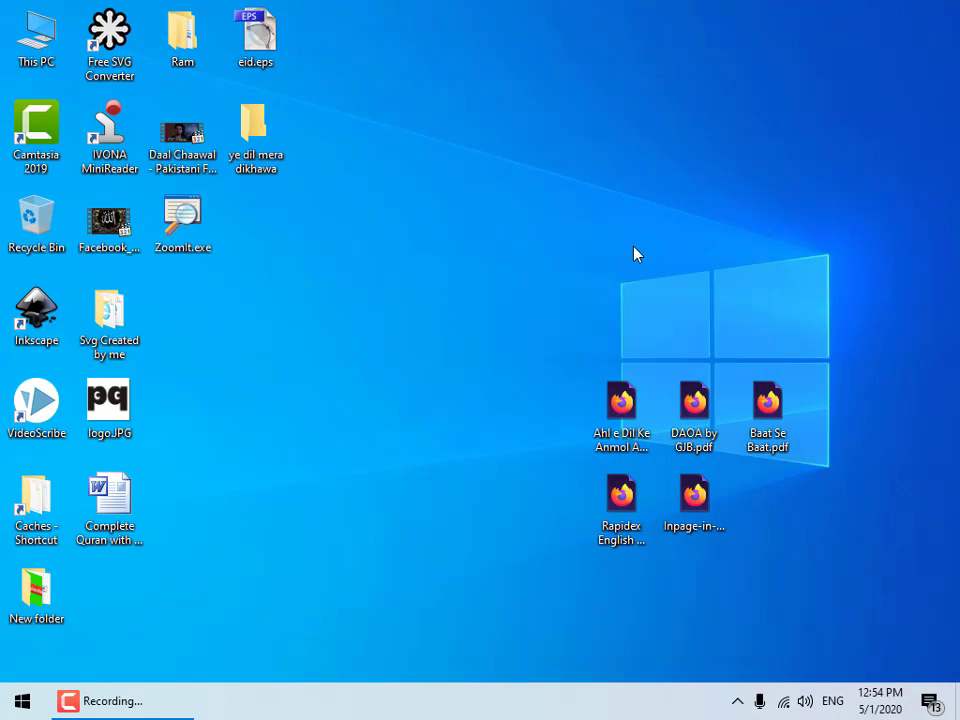